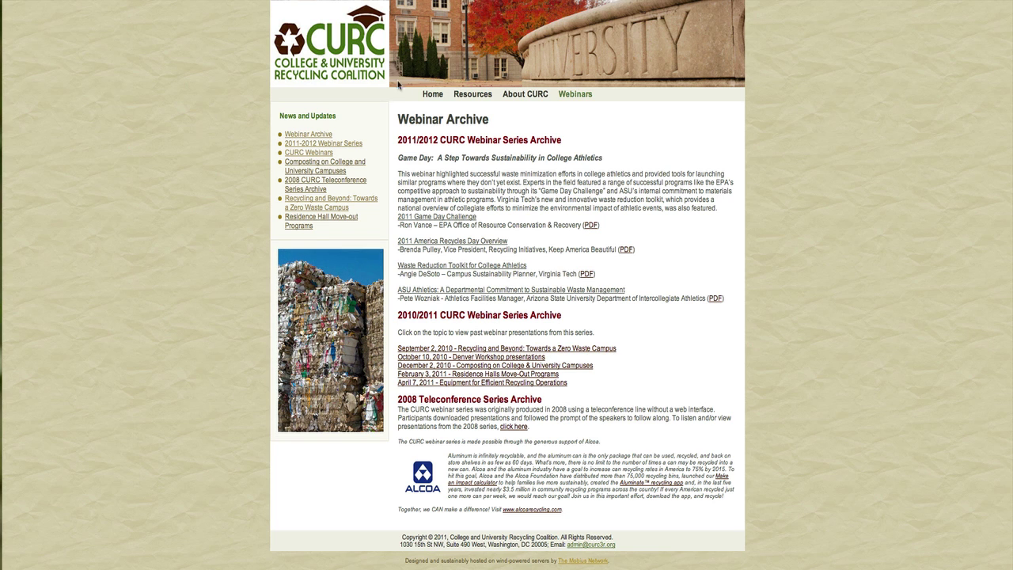
View the Recycling and Beyond webinar page, then return to the Webinar Archive page.
{"action": "left_click", "coordinate": [317, 203]}
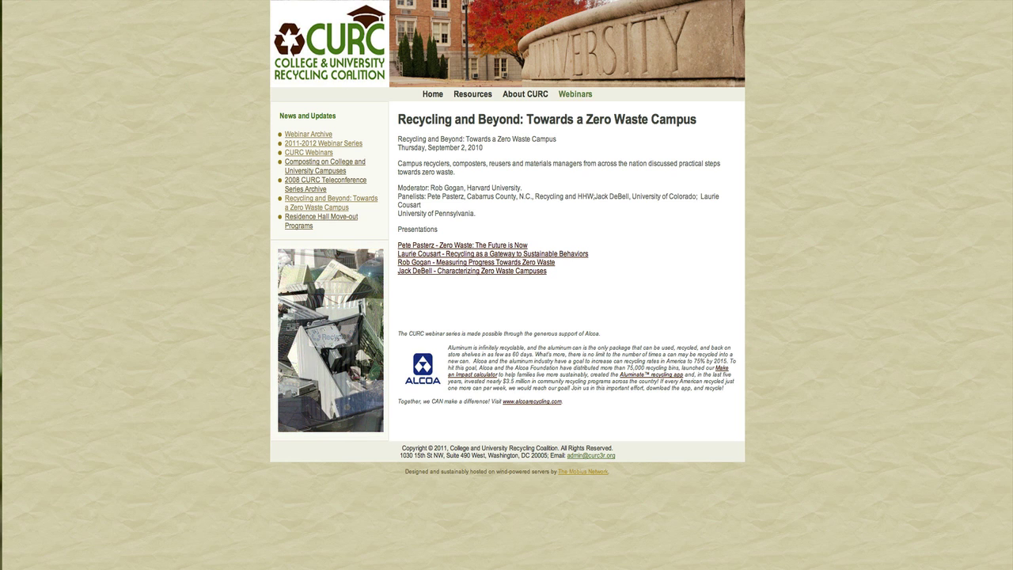
{"action": "left_click", "coordinate": [308, 134]}
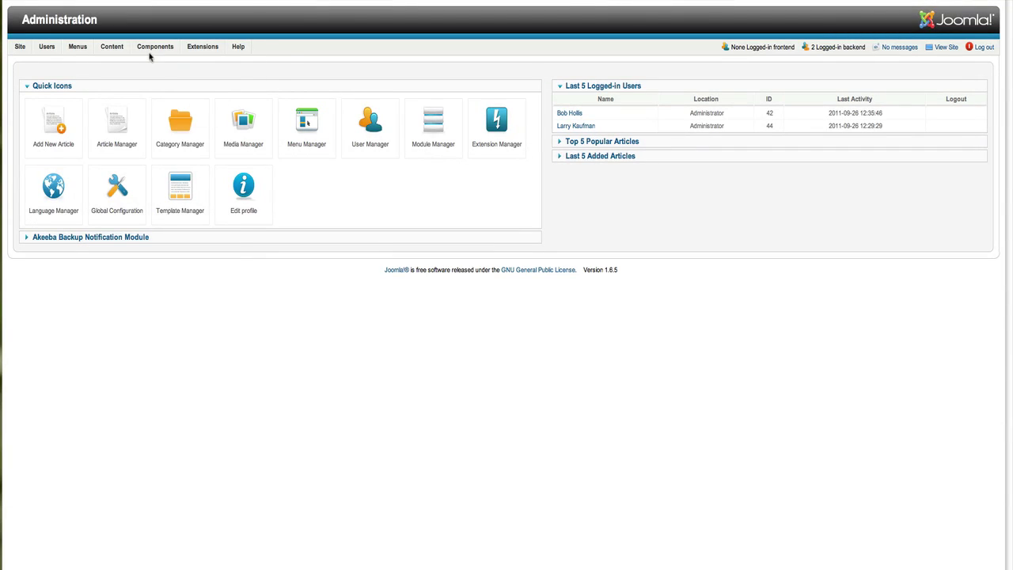
Open the Article Manager showing 100 articles per page and locate the Webinar Archive article.
{"action": "mouse_move", "coordinate": [111, 48]}
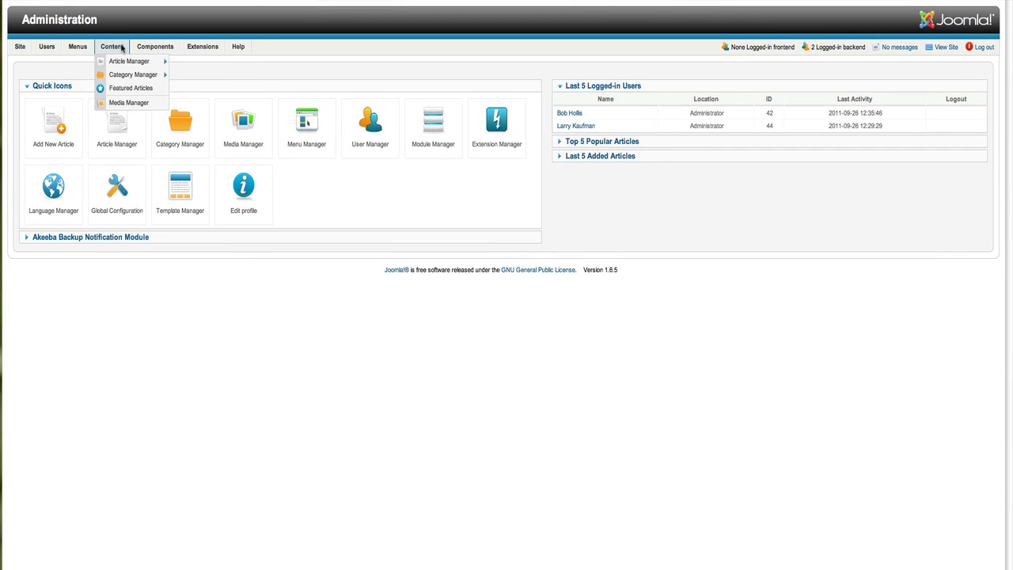
{"action": "left_click", "coordinate": [125, 62]}
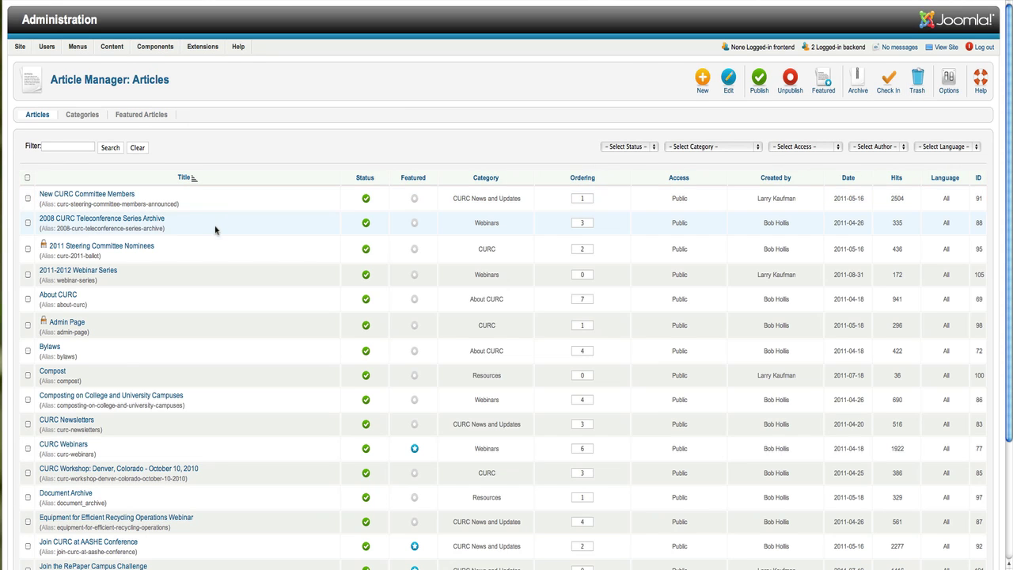
{"action": "scroll", "coordinate": [190, 254], "scroll_direction": "down", "scroll_amount": 5}
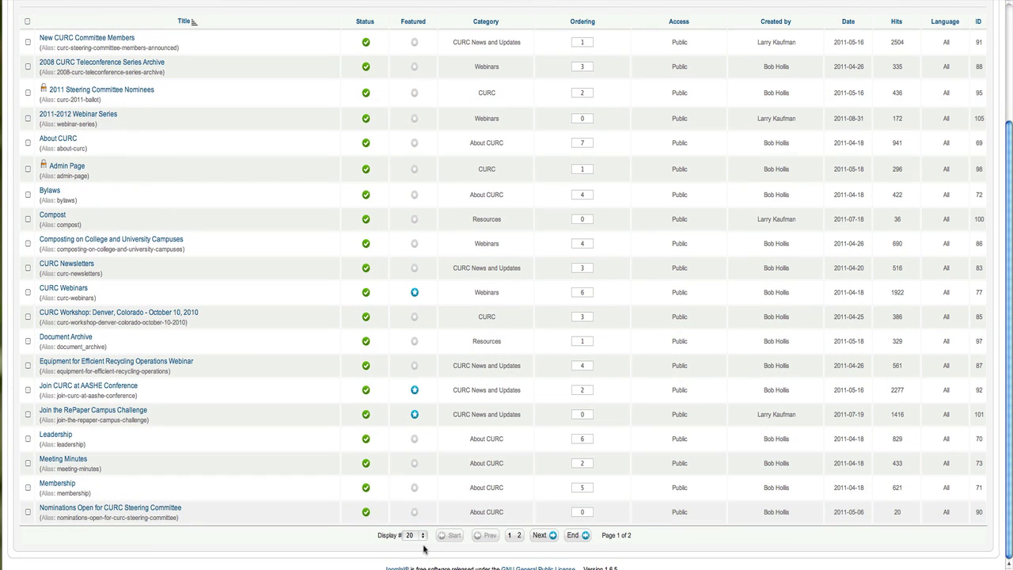
{"action": "left_click", "coordinate": [421, 536]}
{"action": "left_click", "coordinate": [411, 567]}
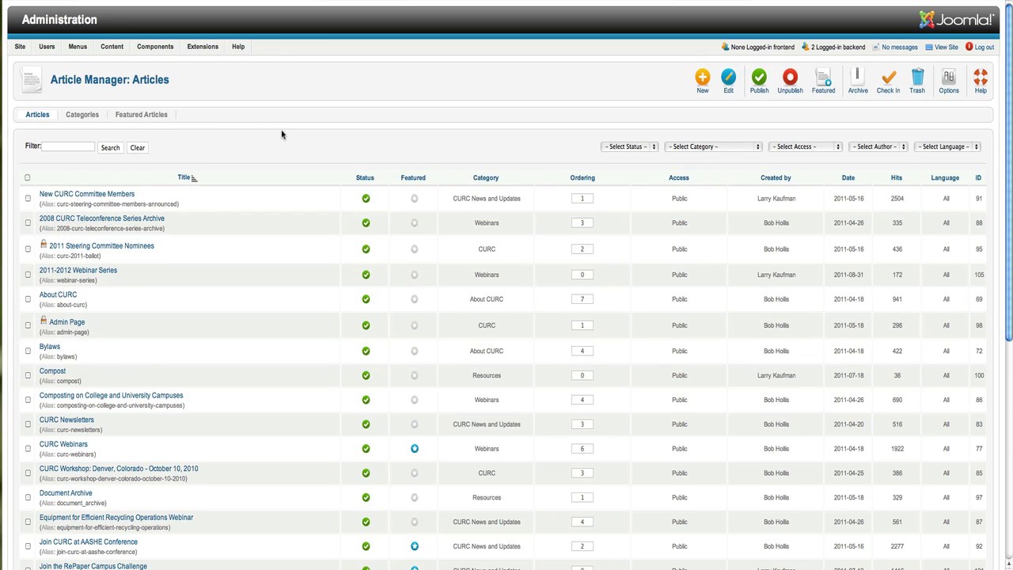
{"action": "scroll", "coordinate": [282, 132], "scroll_direction": "down", "scroll_amount": 10}
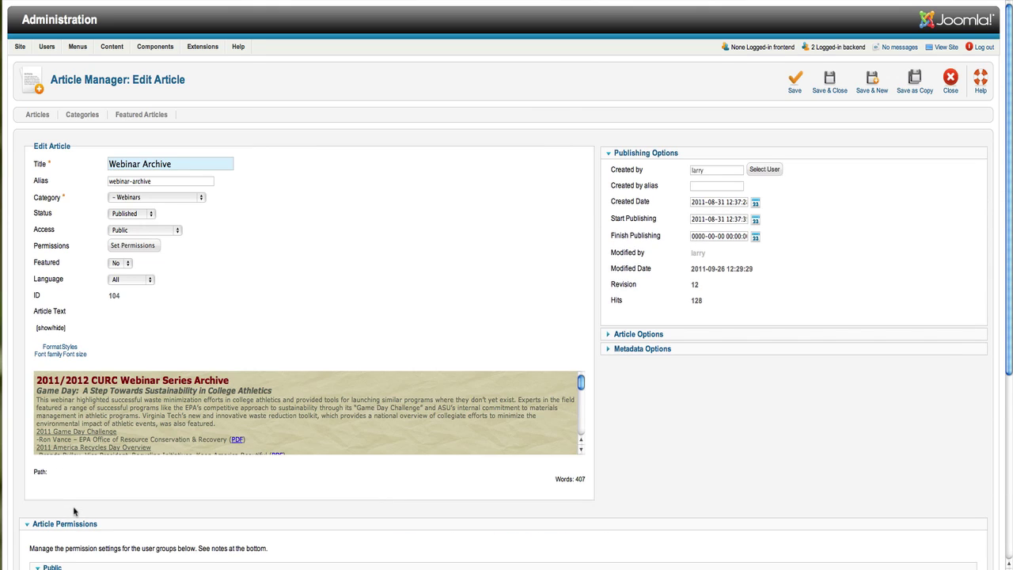
Enlarge the article editor and select the September 2, 2010 webinar link text.
{"action": "left_click_drag", "start_coordinate": [586, 503], "coordinate": [588, 540]}
{"action": "left_click", "coordinate": [565, 476]}
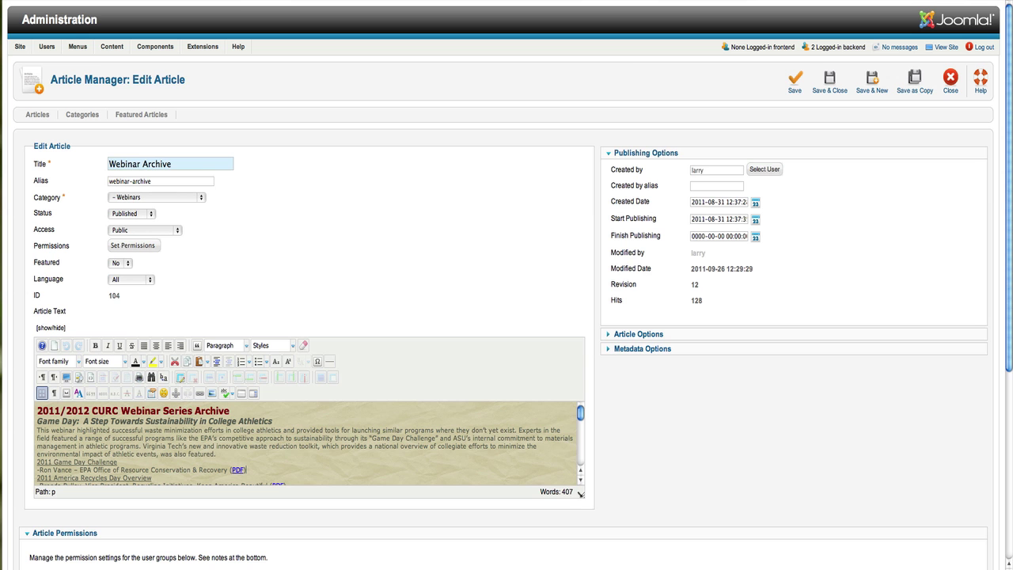
{"action": "left_click_drag", "start_coordinate": [580, 493], "coordinate": [609, 567]}
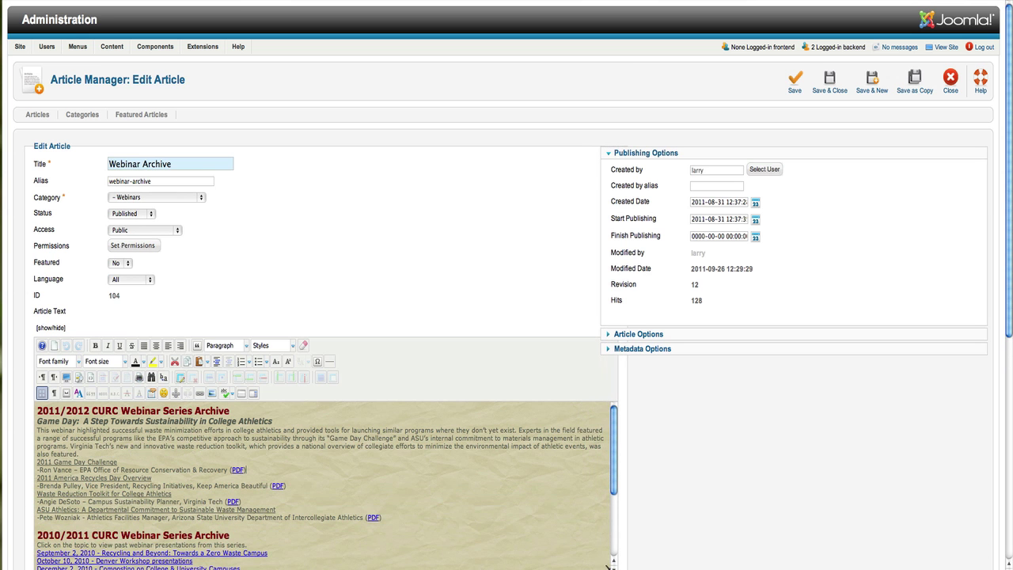
{"action": "scroll", "coordinate": [762, 407], "scroll_direction": "down", "scroll_amount": 5}
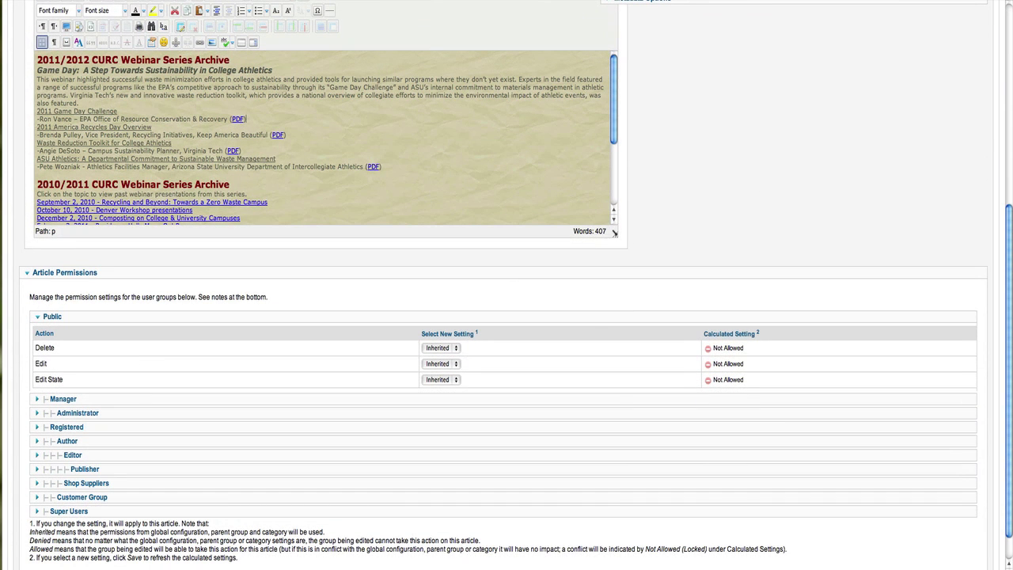
{"action": "left_click_drag", "start_coordinate": [614, 232], "coordinate": [631, 409]}
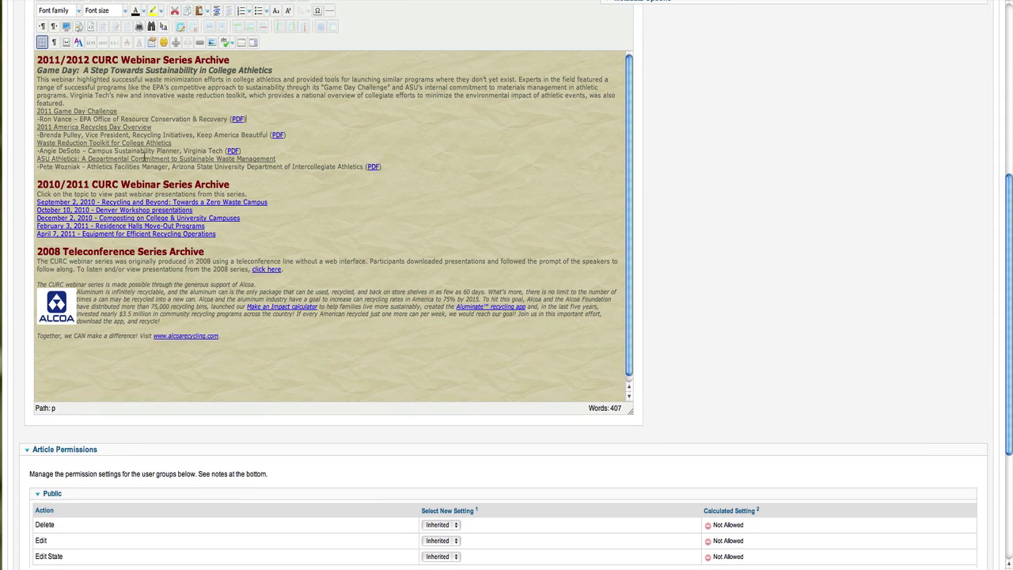
{"action": "left_click", "coordinate": [250, 203]}
{"action": "left_click_drag", "start_coordinate": [277, 203], "coordinate": [38, 203]}
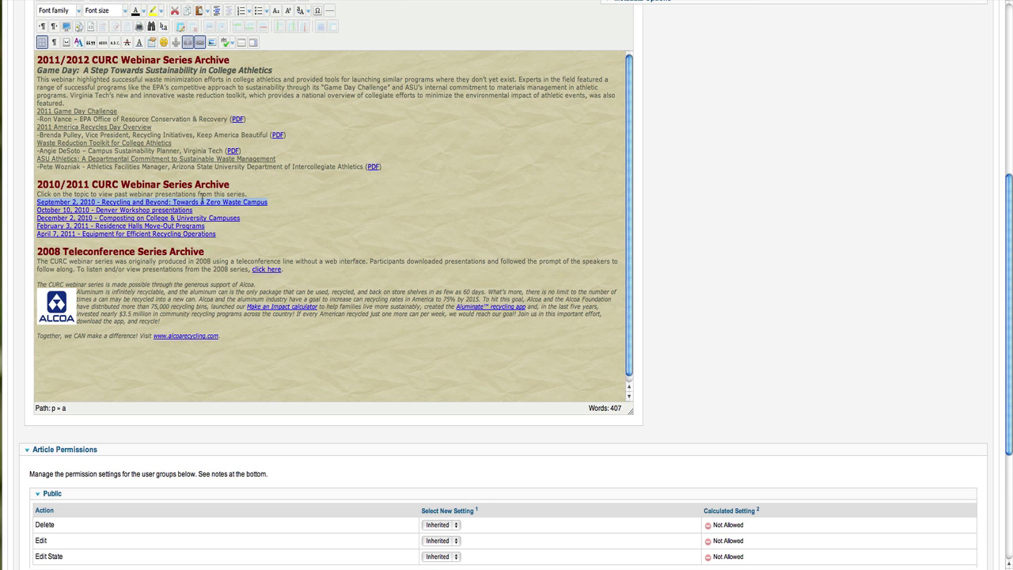
Replace the September 2, 2010 link's broken URL with the correct webinar URL and save the article.
{"action": "right_click", "coordinate": [204, 202]}
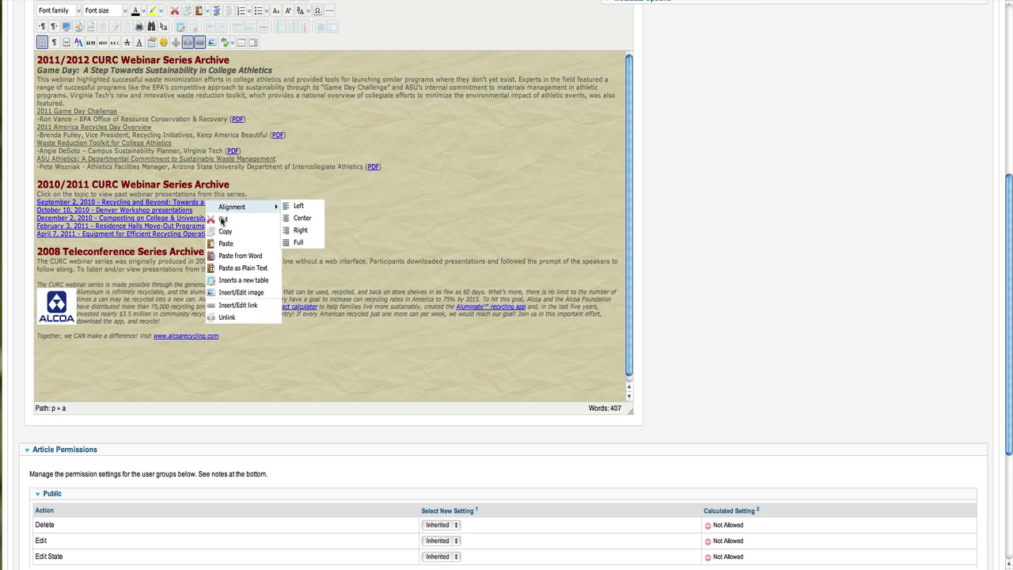
{"action": "left_click", "coordinate": [253, 306]}
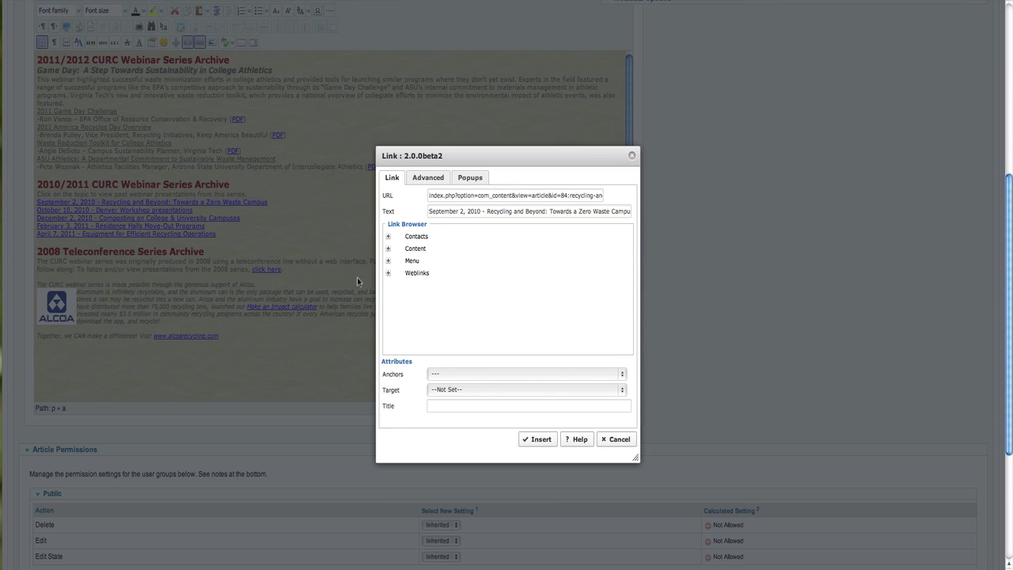
{"action": "left_click", "coordinate": [560, 195]}
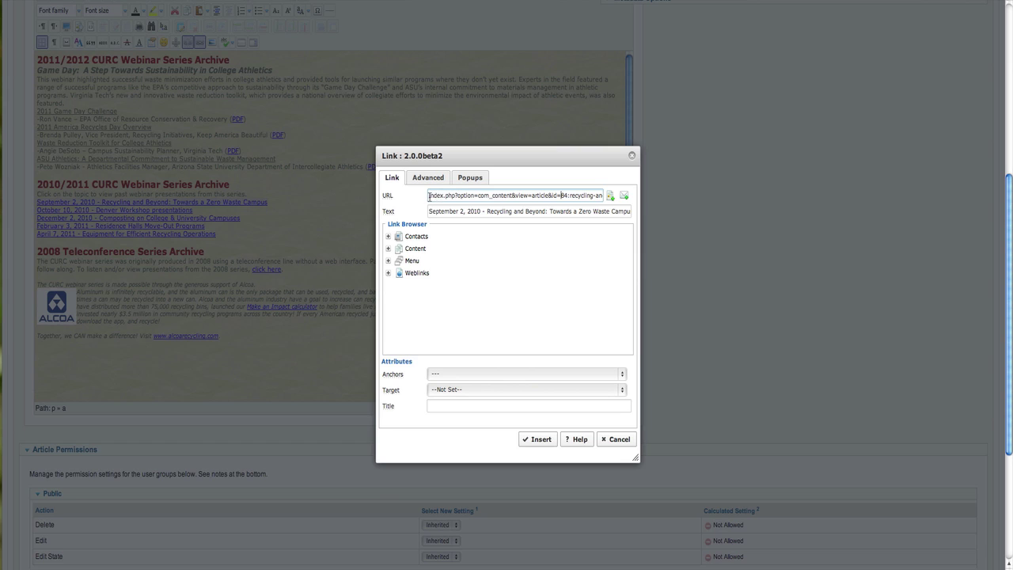
{"action": "left_click_drag", "start_coordinate": [428, 196], "coordinate": [613, 196]}
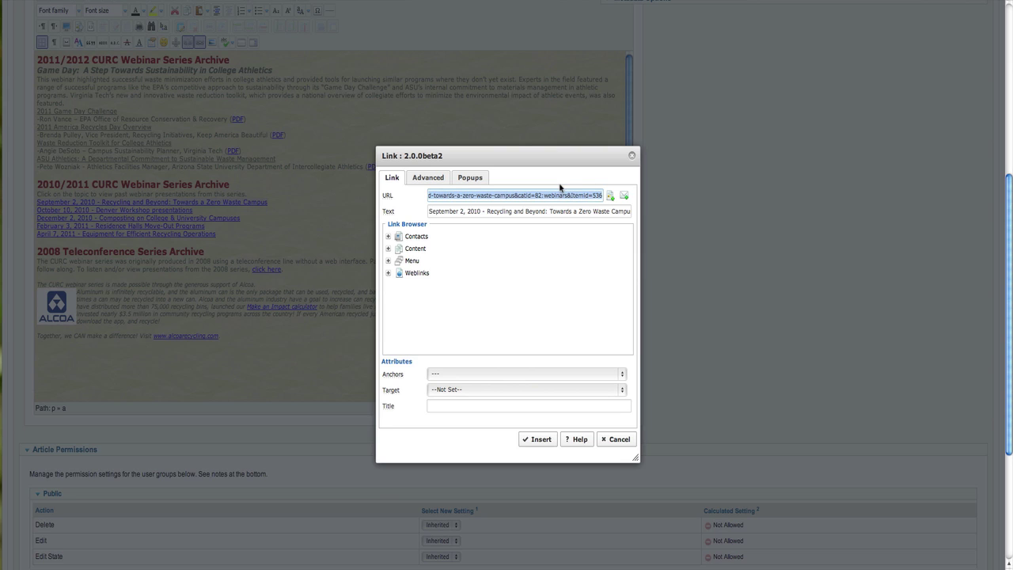
{"action": "key", "text": "BackSpace"}
{"action": "key", "text": "ctrl+v"}
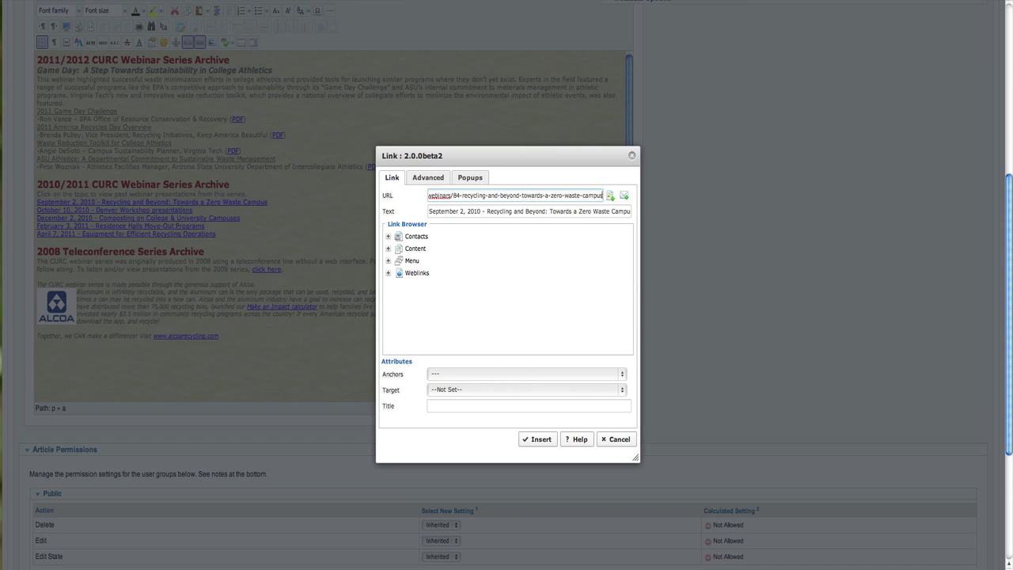
{"action": "left_click", "coordinate": [443, 406]}
{"action": "left_click", "coordinate": [547, 441]}
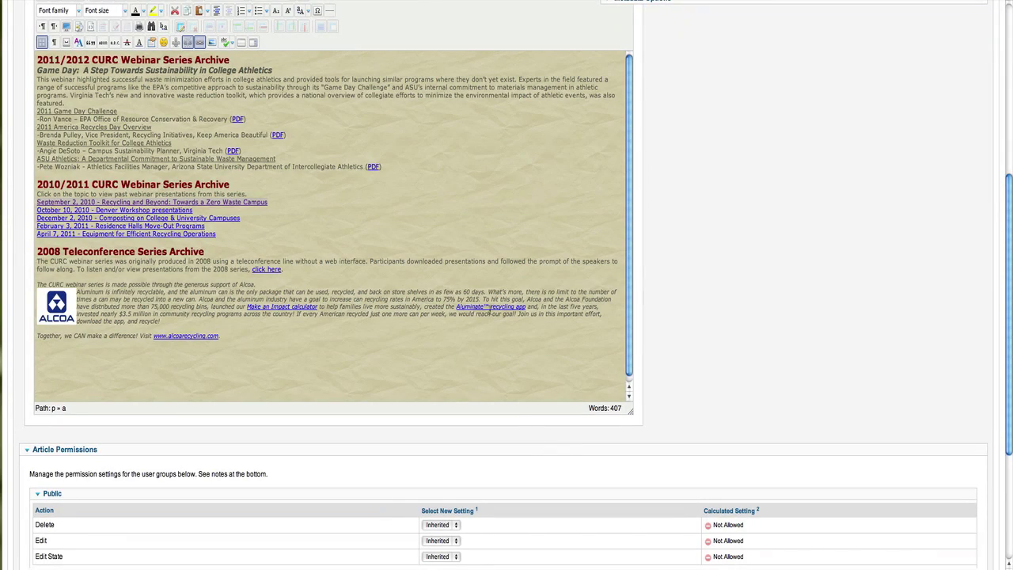
{"action": "scroll", "coordinate": [516, 275], "scroll_direction": "up", "scroll_amount": 10}
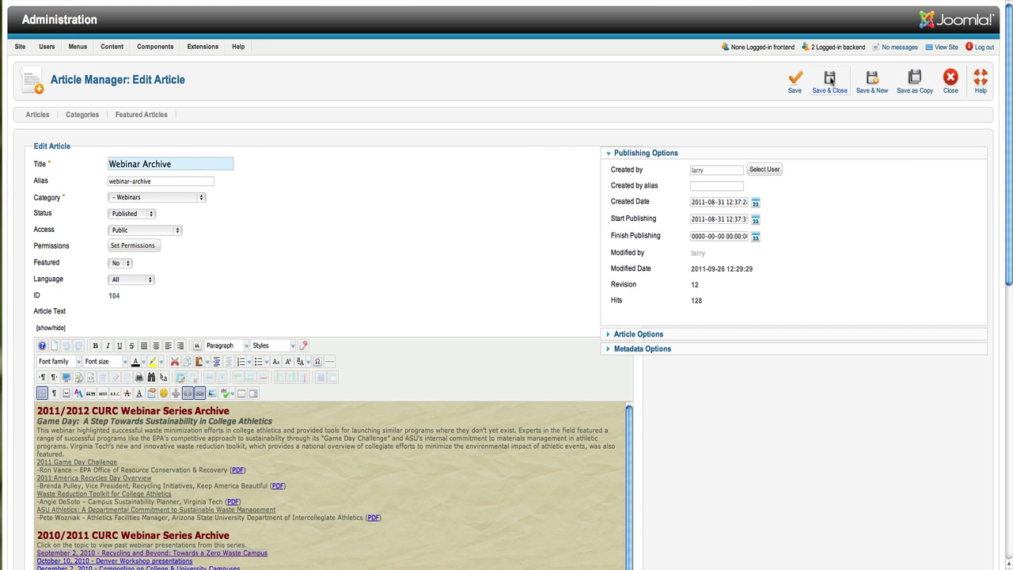
{"action": "left_click", "coordinate": [830, 80]}
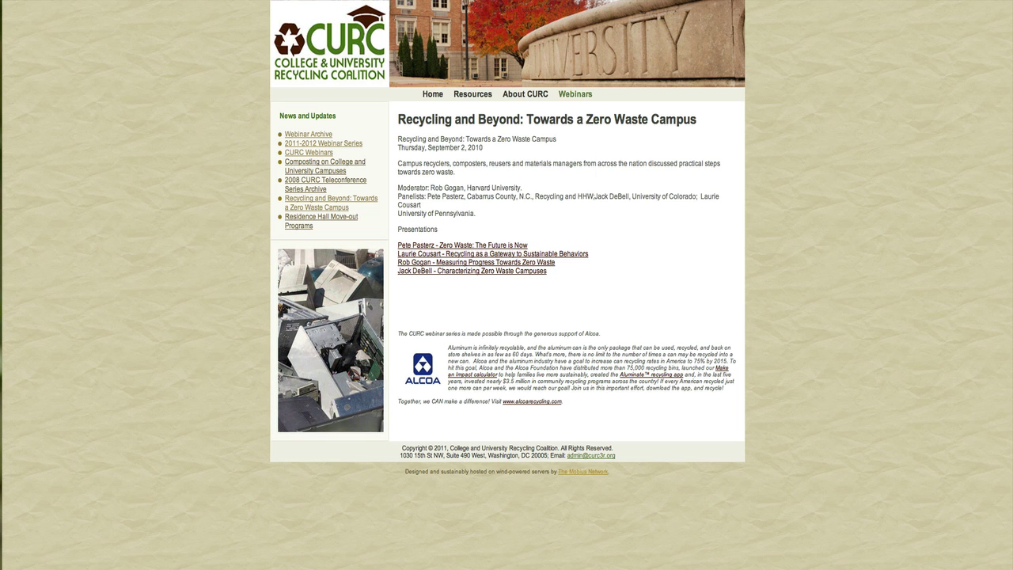
Go back from the Recycling and Beyond page to the Webinar Archive page.
{"action": "key", "text": "alt+Left"}
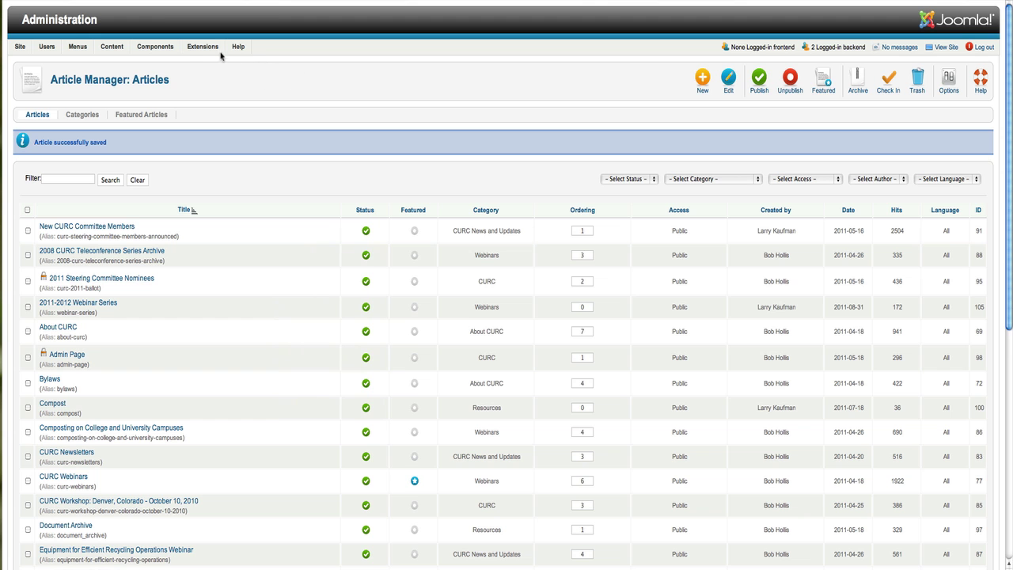
Go to Extensions > Module Manager and open the News and Updates (Latest News) module.
{"action": "mouse_move", "coordinate": [204, 49]}
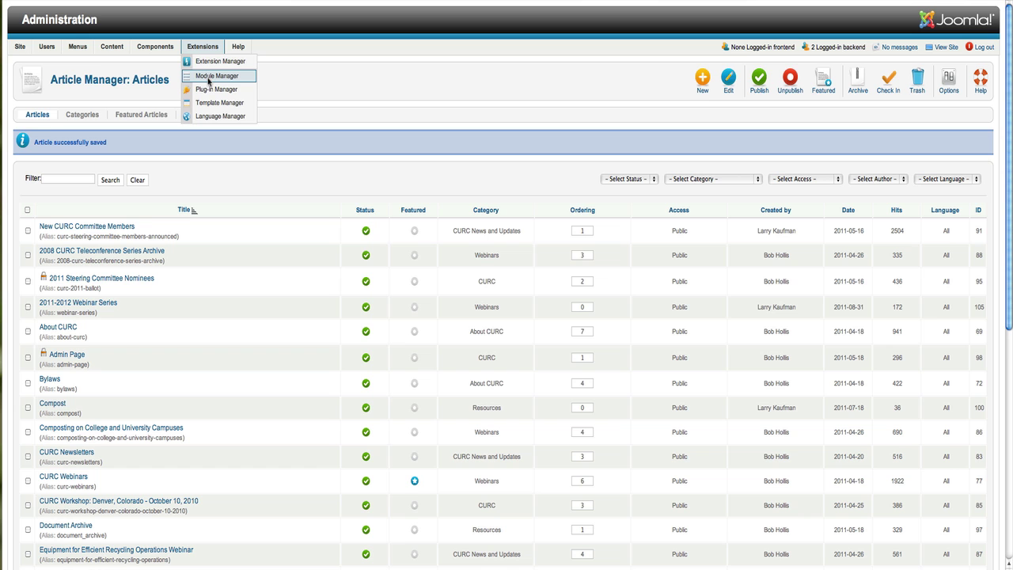
{"action": "left_click", "coordinate": [209, 79]}
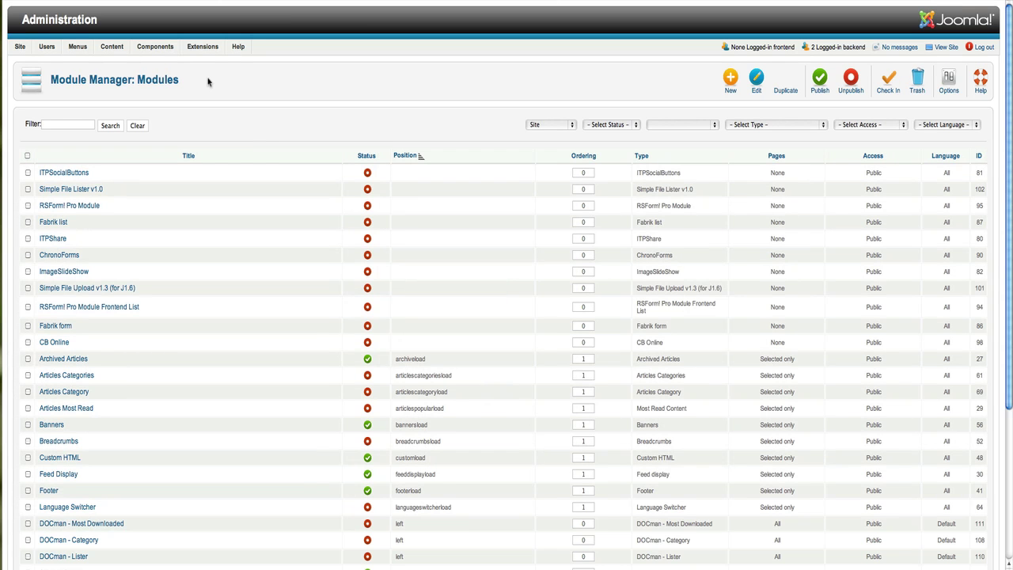
{"action": "scroll", "coordinate": [243, 87], "scroll_direction": "down", "scroll_amount": 3}
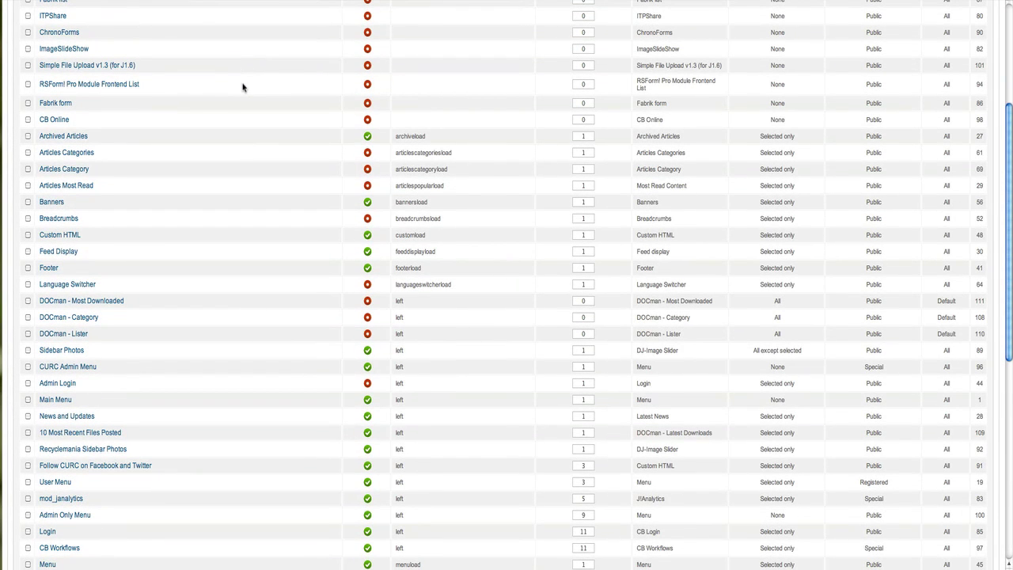
{"action": "scroll", "coordinate": [242, 86], "scroll_direction": "down", "scroll_amount": 2}
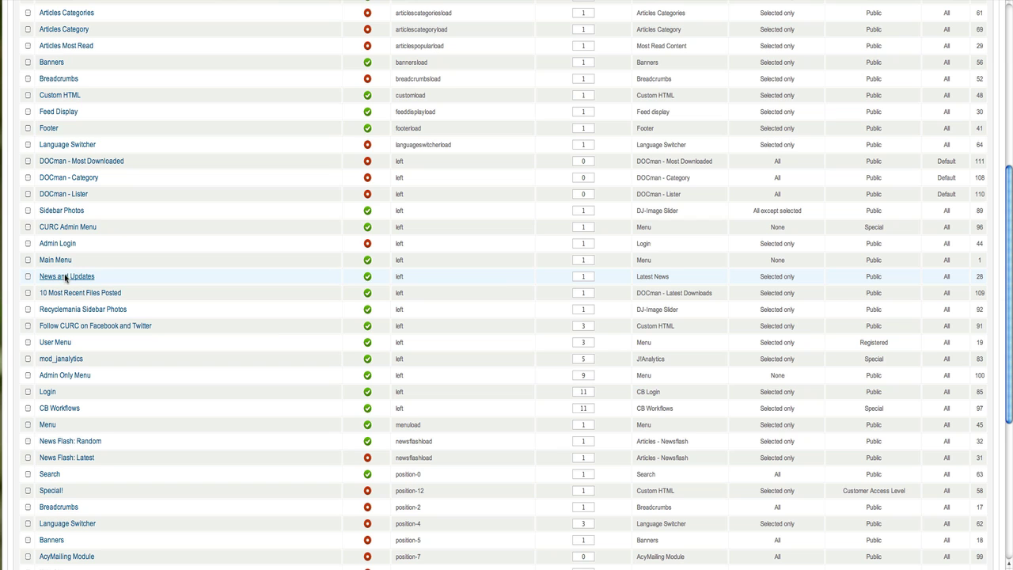
{"action": "left_click", "coordinate": [66, 276]}
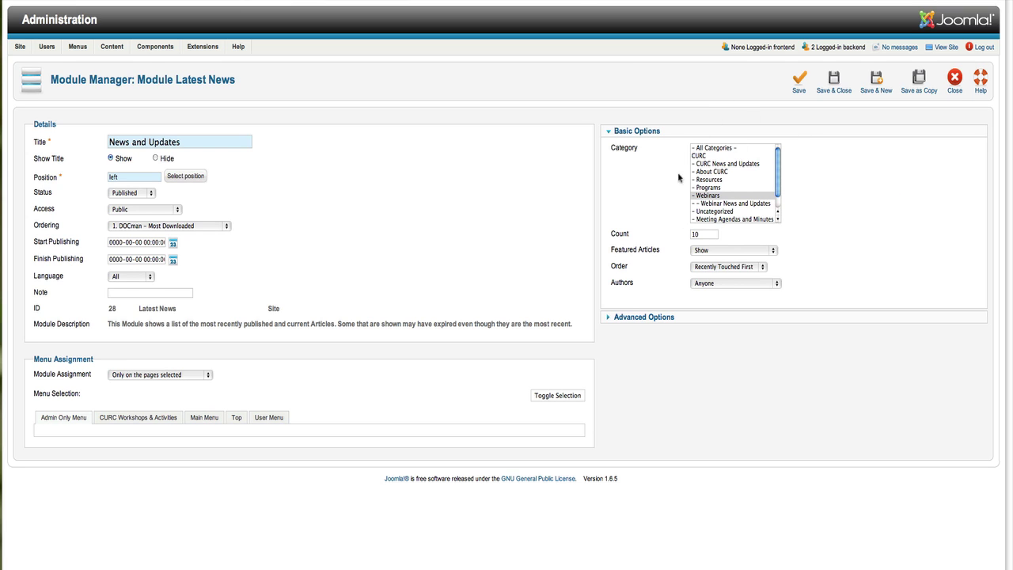
Scroll through the module's Category list and read the Count setting's tooltip.
{"action": "left_click", "coordinate": [778, 178]}
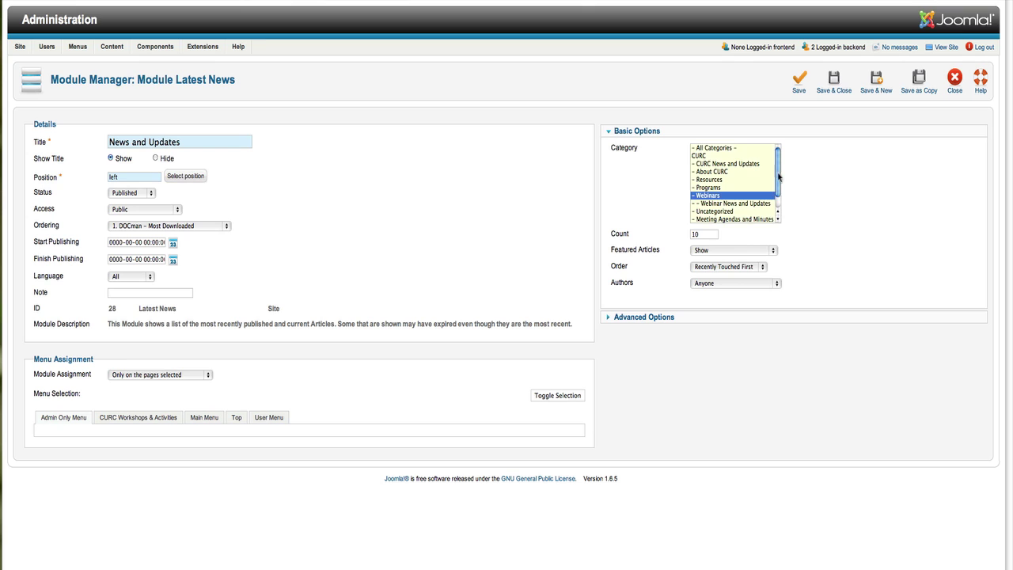
{"action": "left_click_drag", "start_coordinate": [778, 177], "coordinate": [778, 202]}
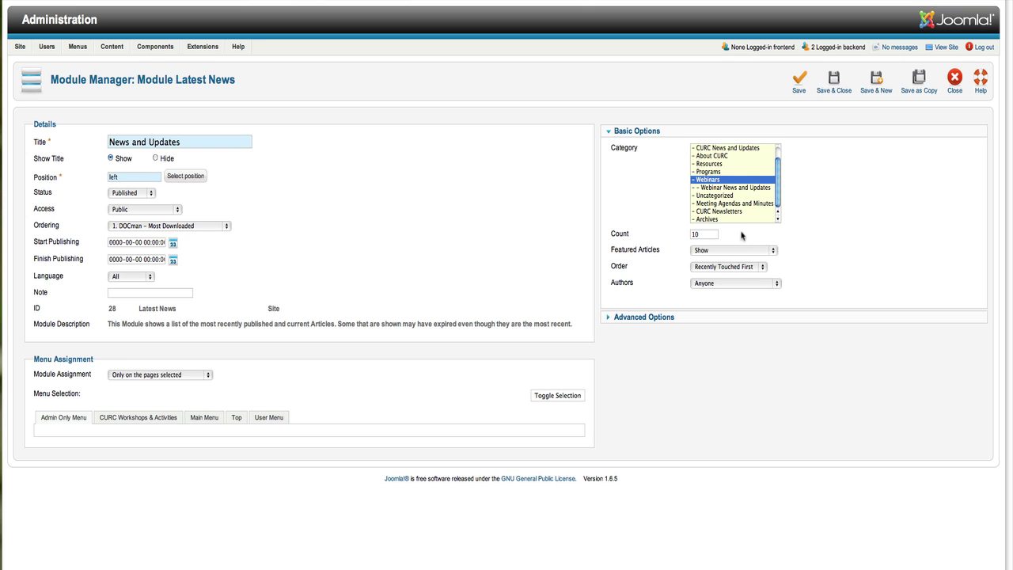
{"action": "mouse_move", "coordinate": [620, 236]}
{"action": "left_click_drag", "start_coordinate": [779, 193], "coordinate": [780, 182]}
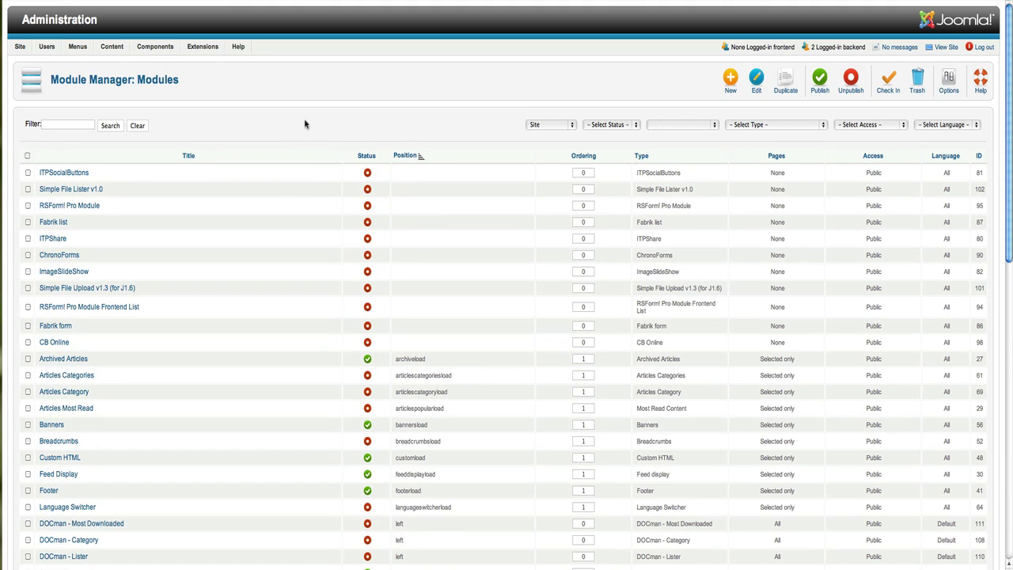
Open Content > Category Manager for articles.
{"action": "mouse_move", "coordinate": [109, 49]}
{"action": "mouse_move", "coordinate": [118, 76]}
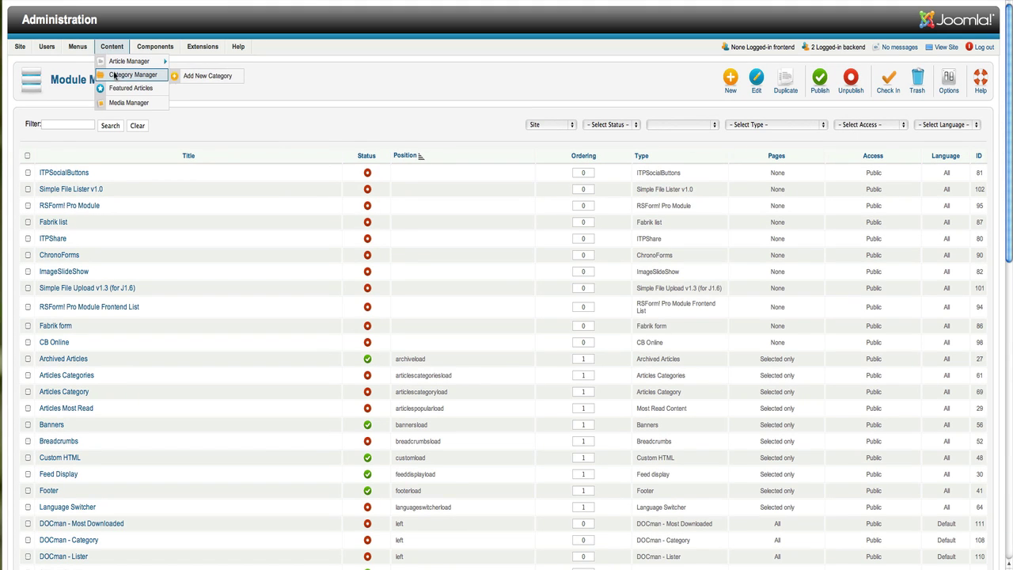
{"action": "left_click", "coordinate": [121, 75]}
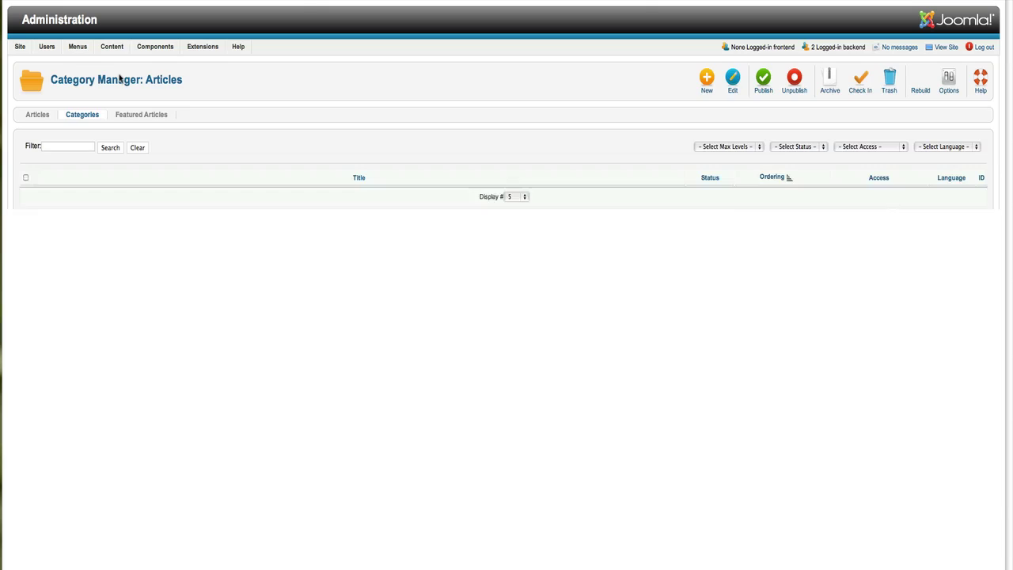